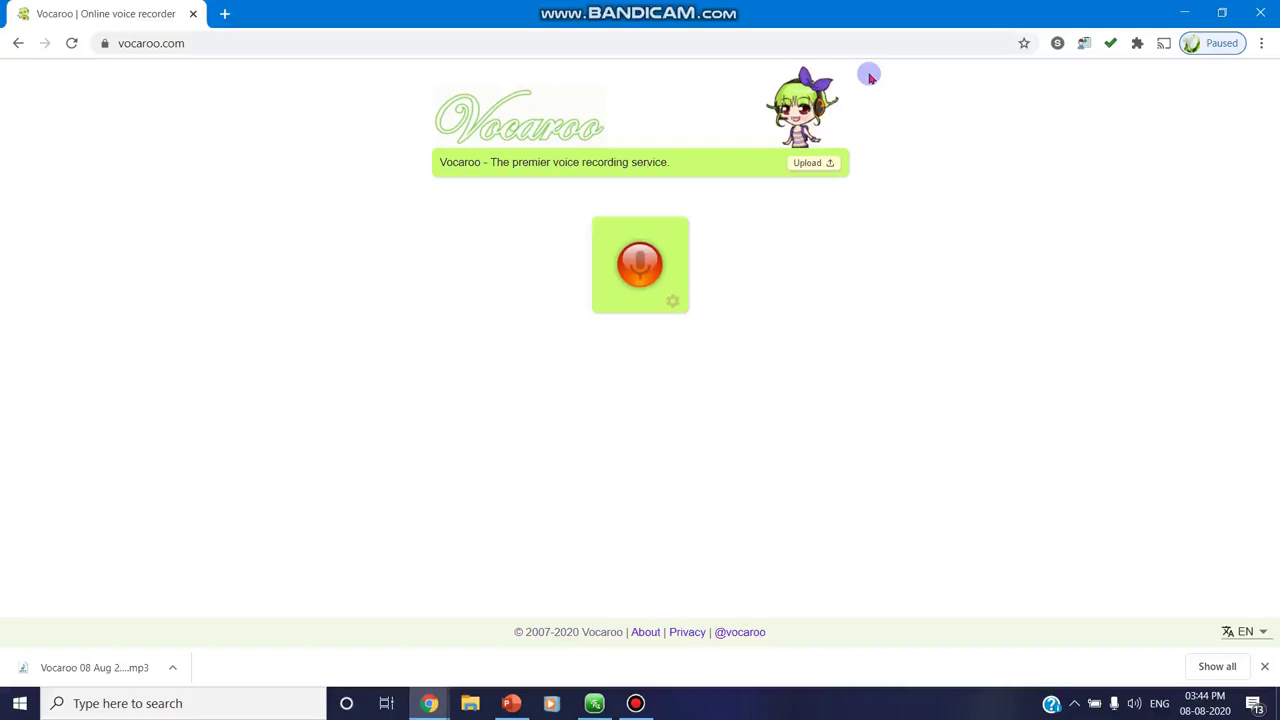
Select the vocaroo.com web address in the browser's address bar.
left_click(281, 51)
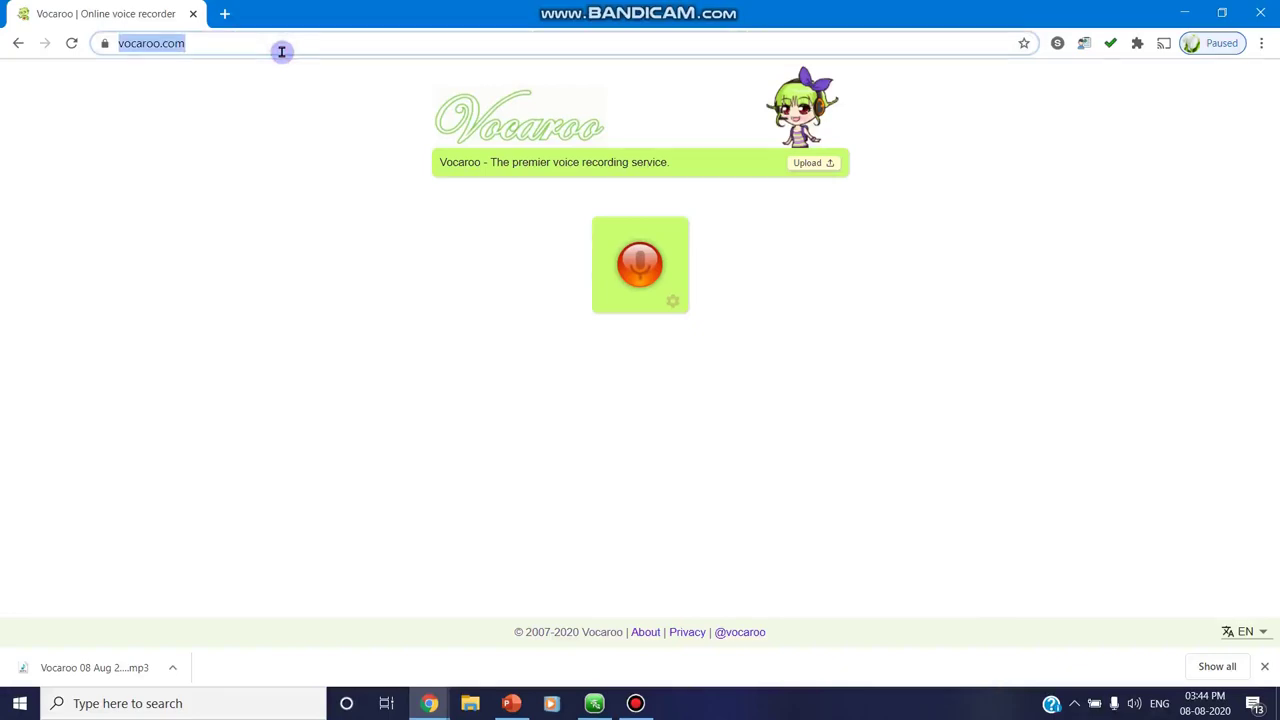
left_click(478, 313)
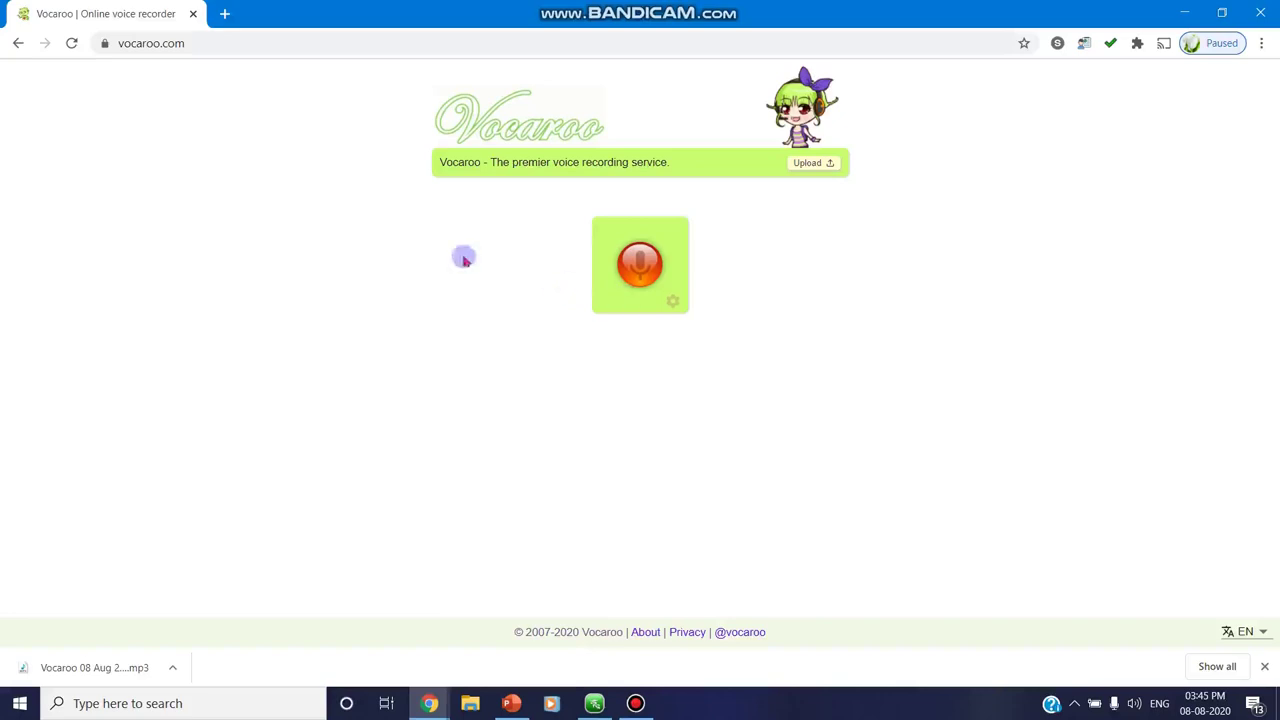
left_click(186, 47)
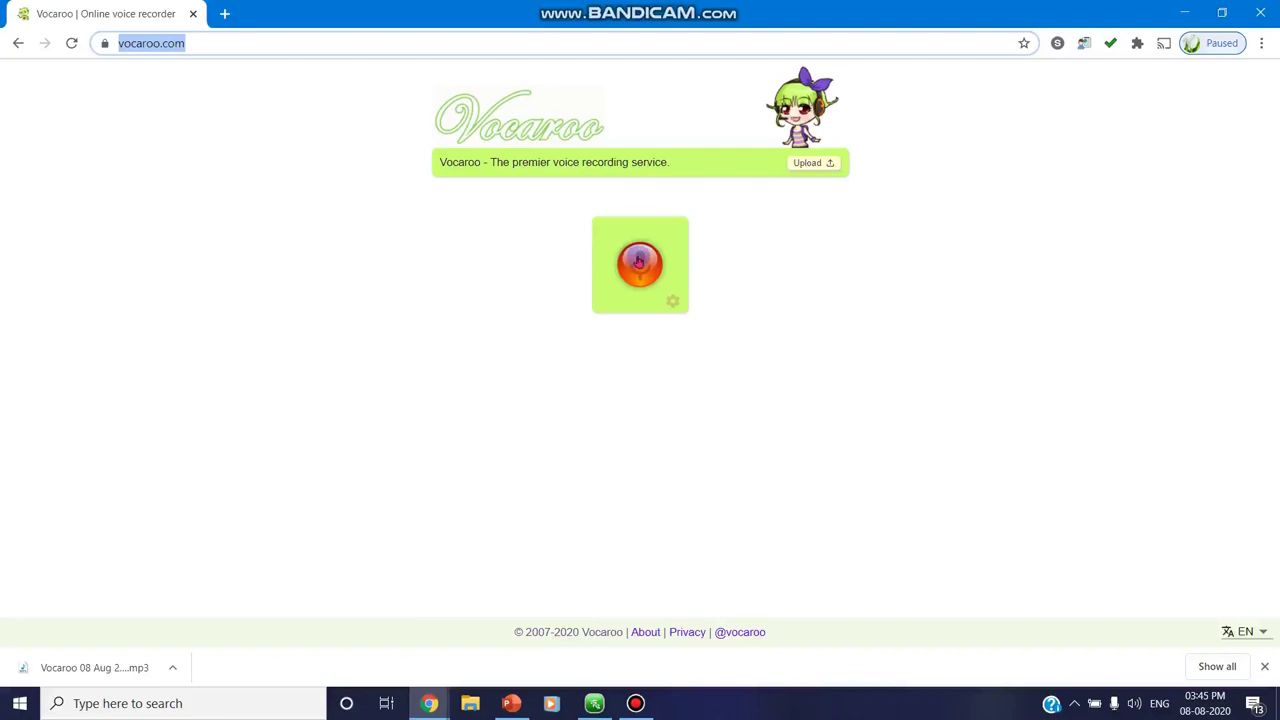
Record a 27-second voice message, play part of it back, and save it.
left_click(638, 261)
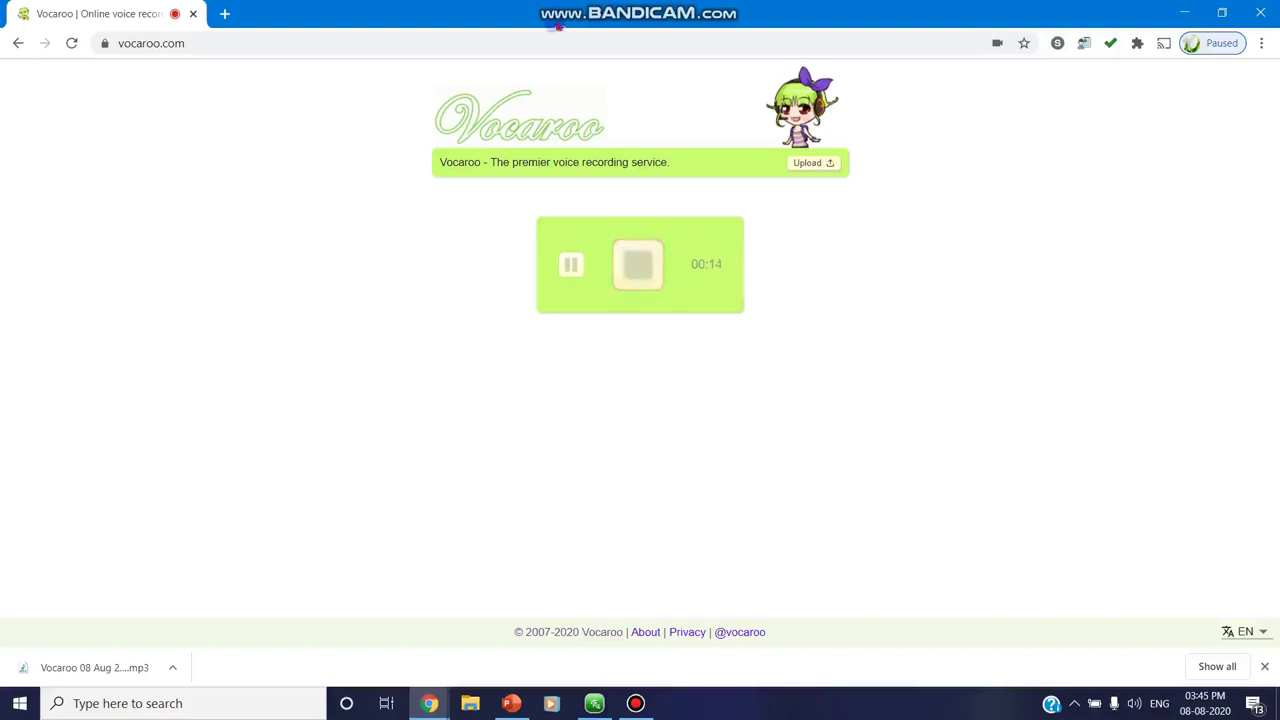
left_click(569, 259)
left_click(648, 266)
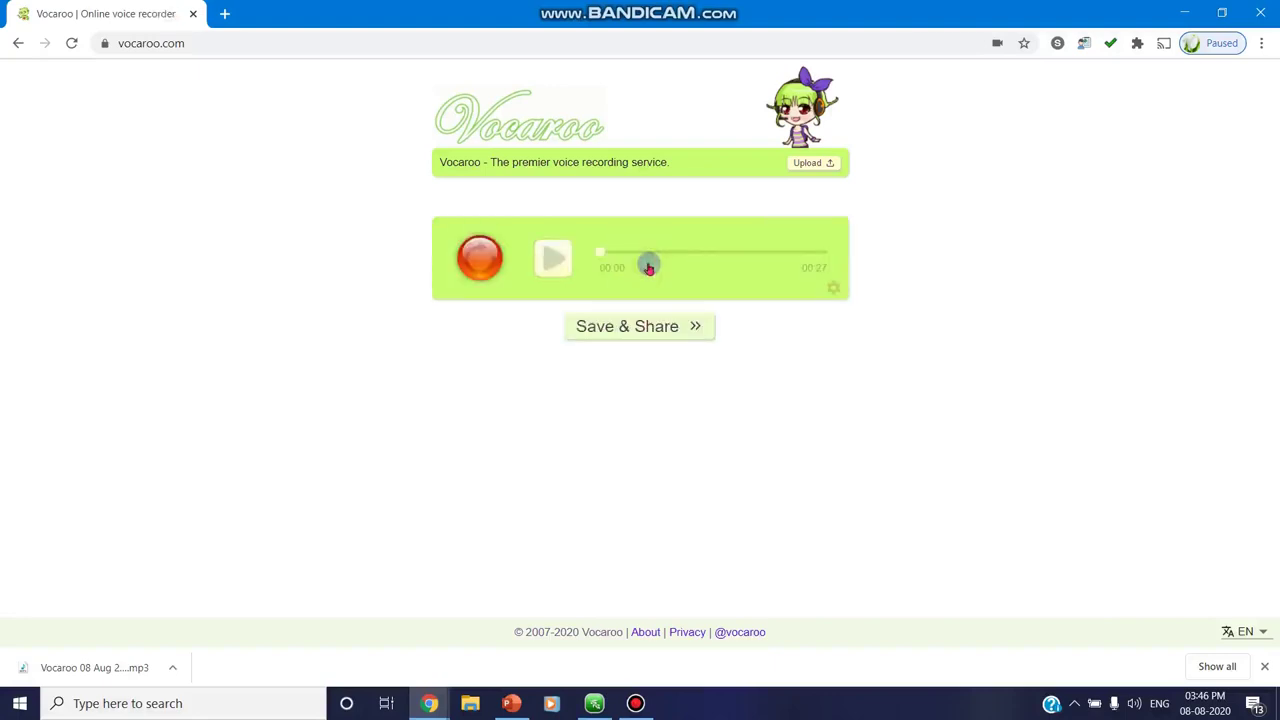
left_click(548, 262)
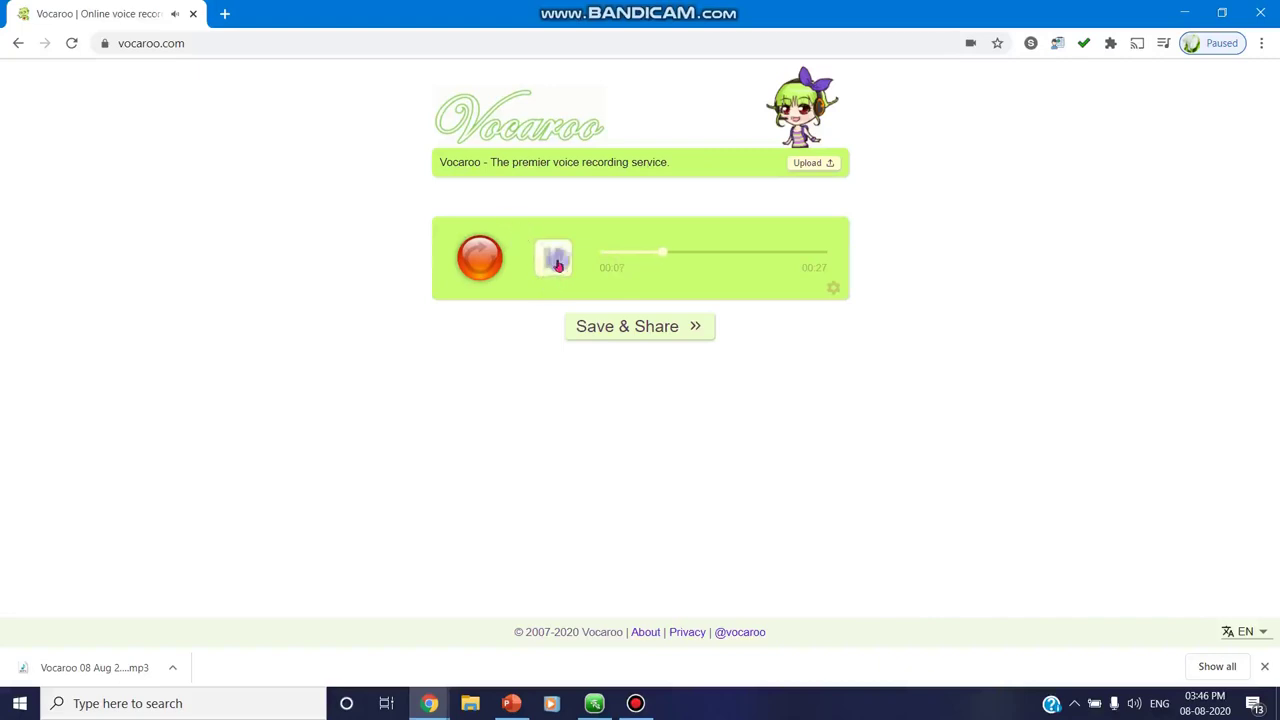
left_click(552, 262)
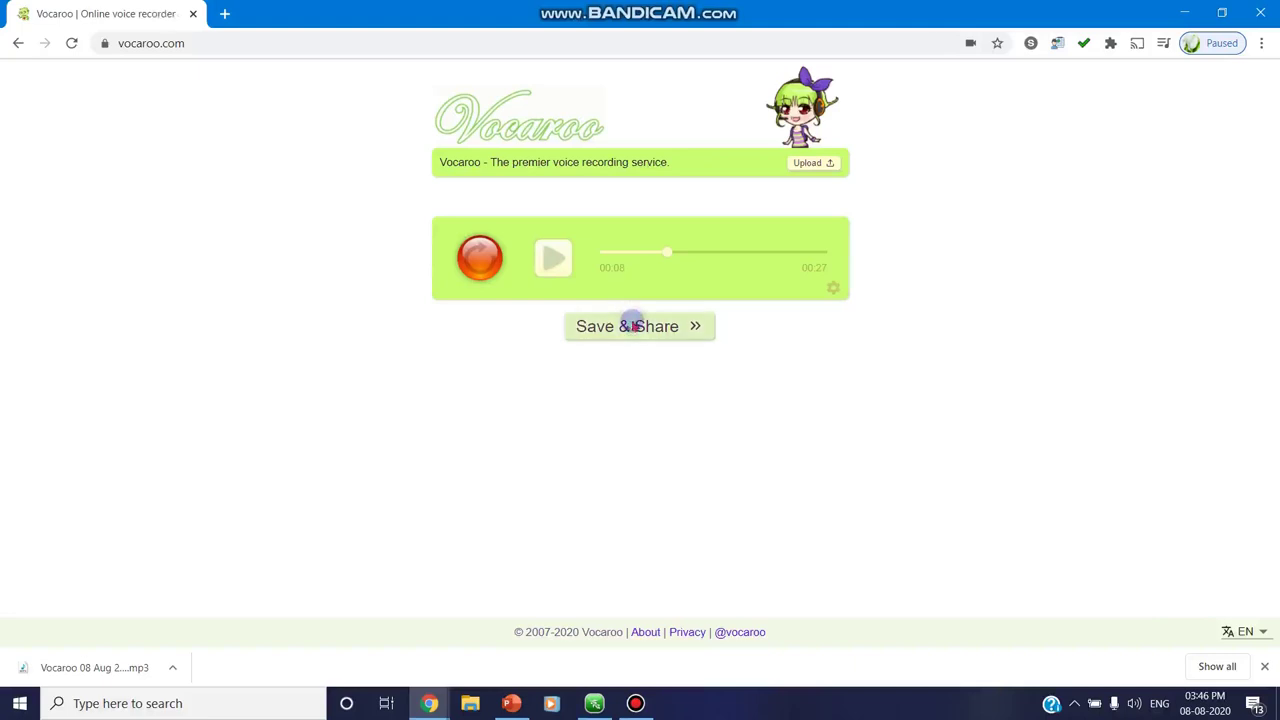
left_click(632, 326)
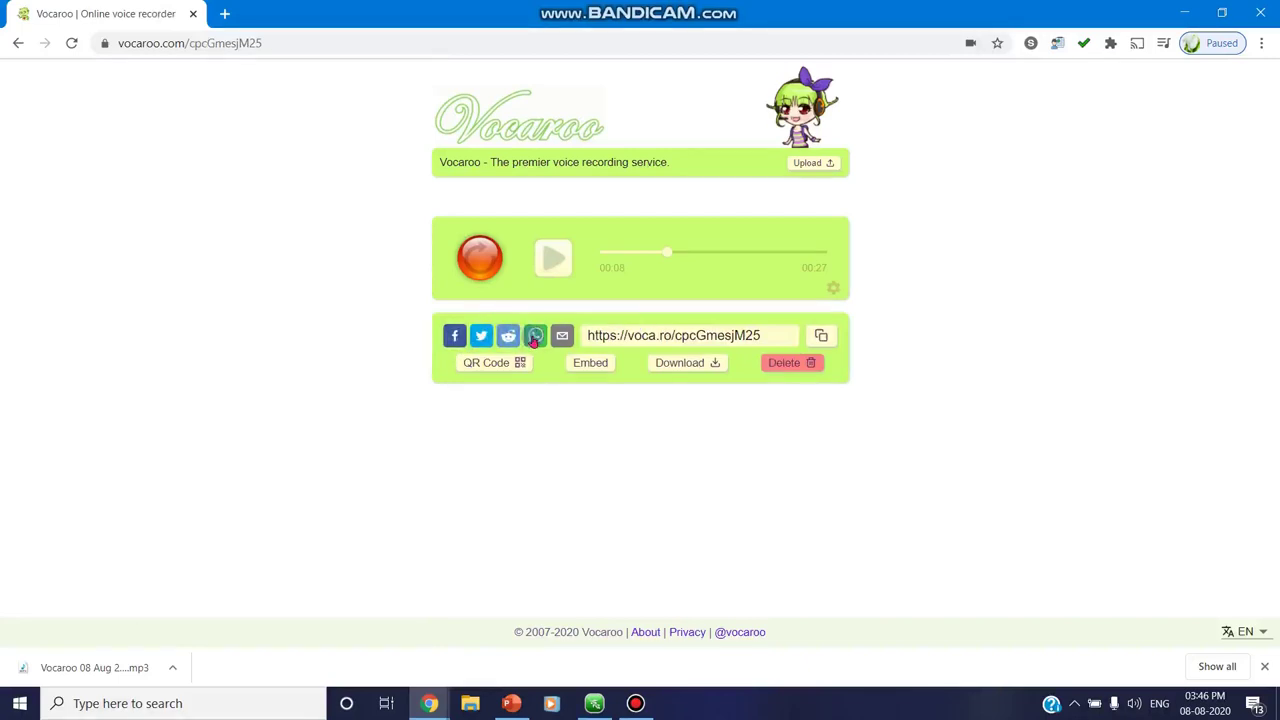
Try the WhatsApp and email share options, then copy the recording's share link to the clipboard.
left_click(534, 337)
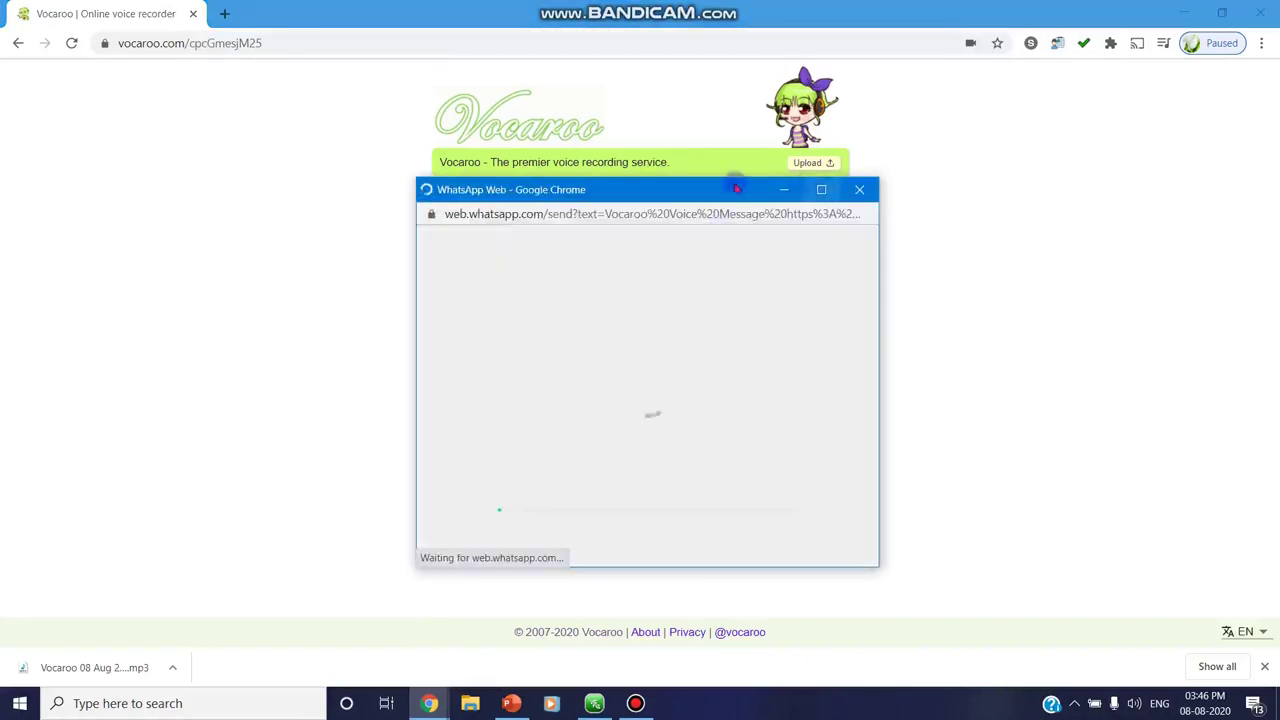
left_click(788, 193)
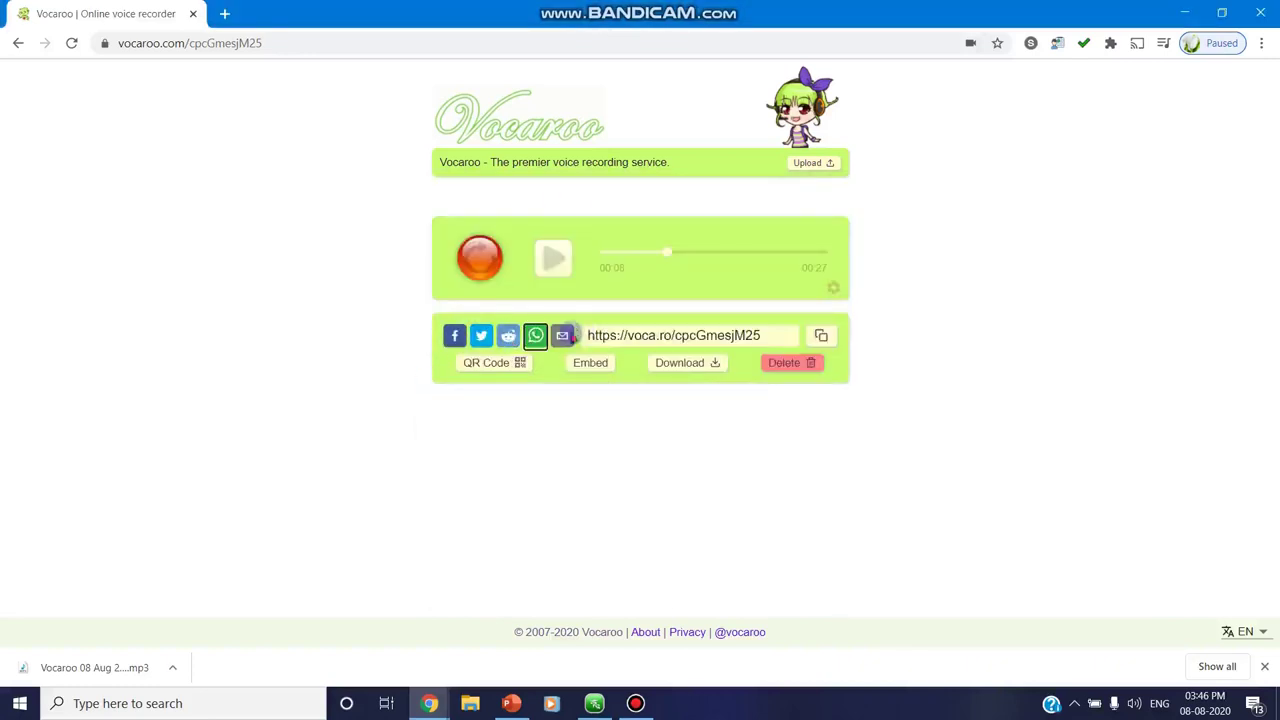
left_click(563, 338)
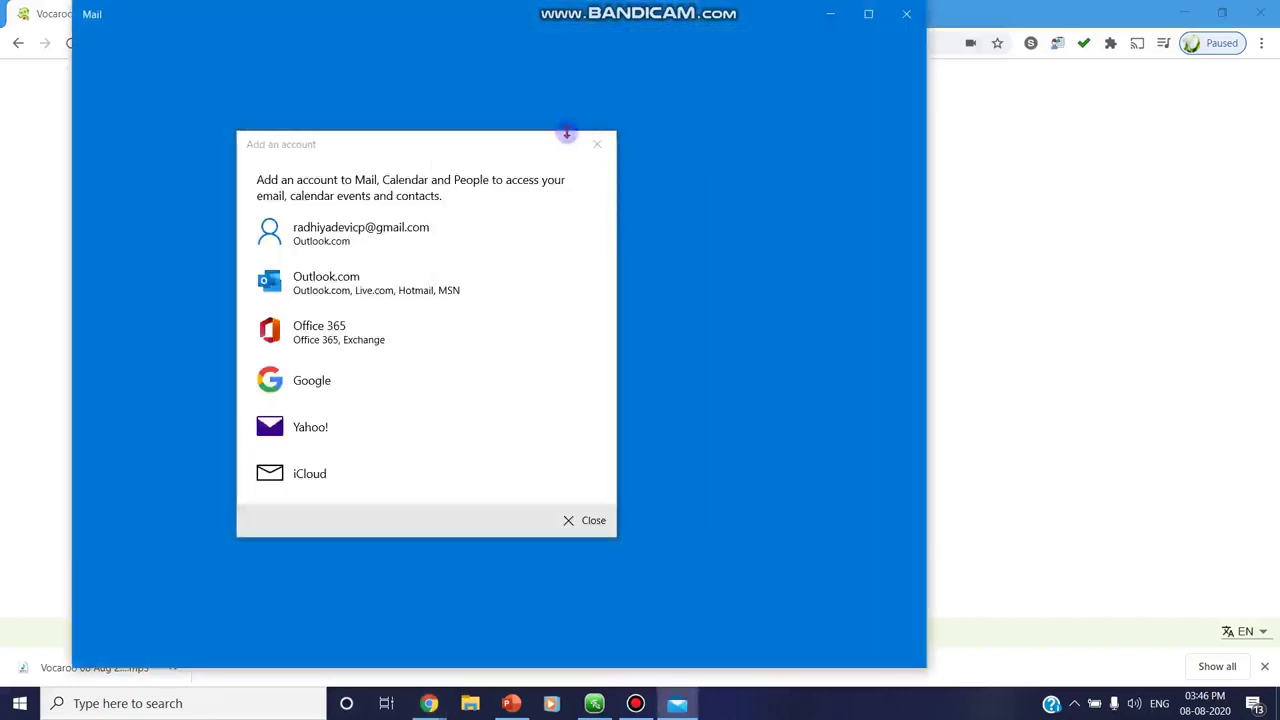
left_click(592, 143)
left_click(906, 13)
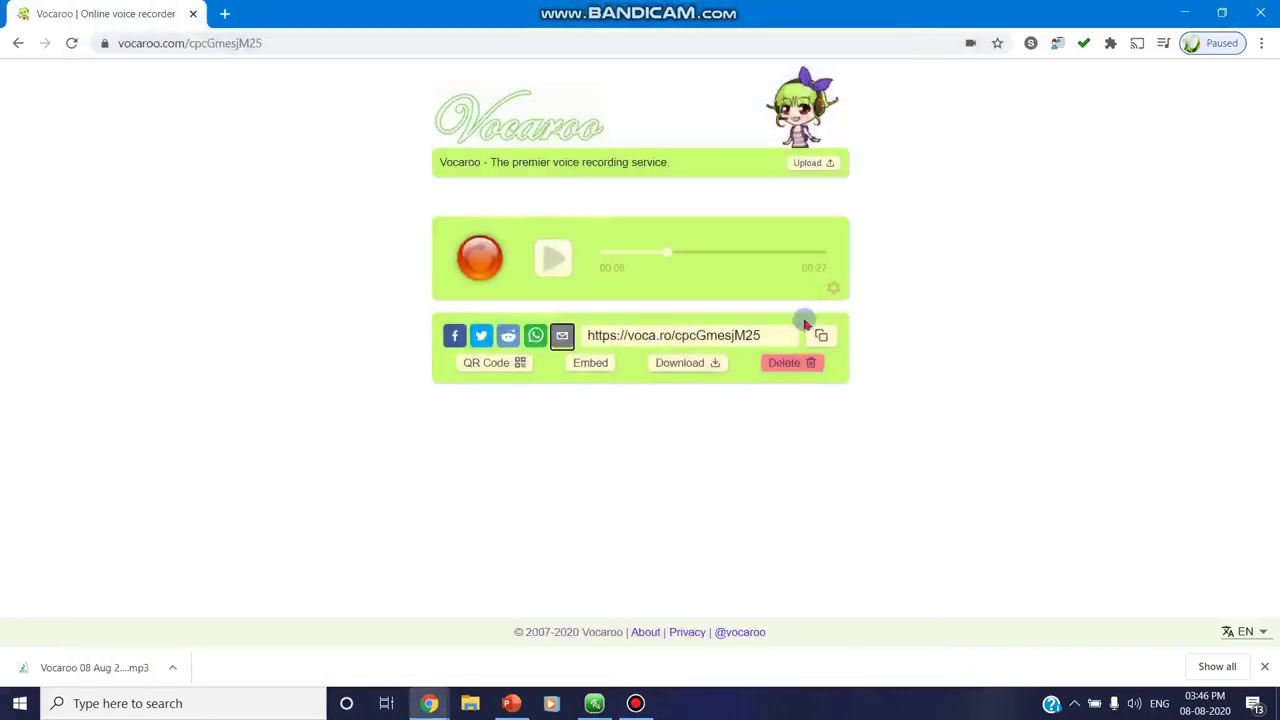
left_click(820, 335)
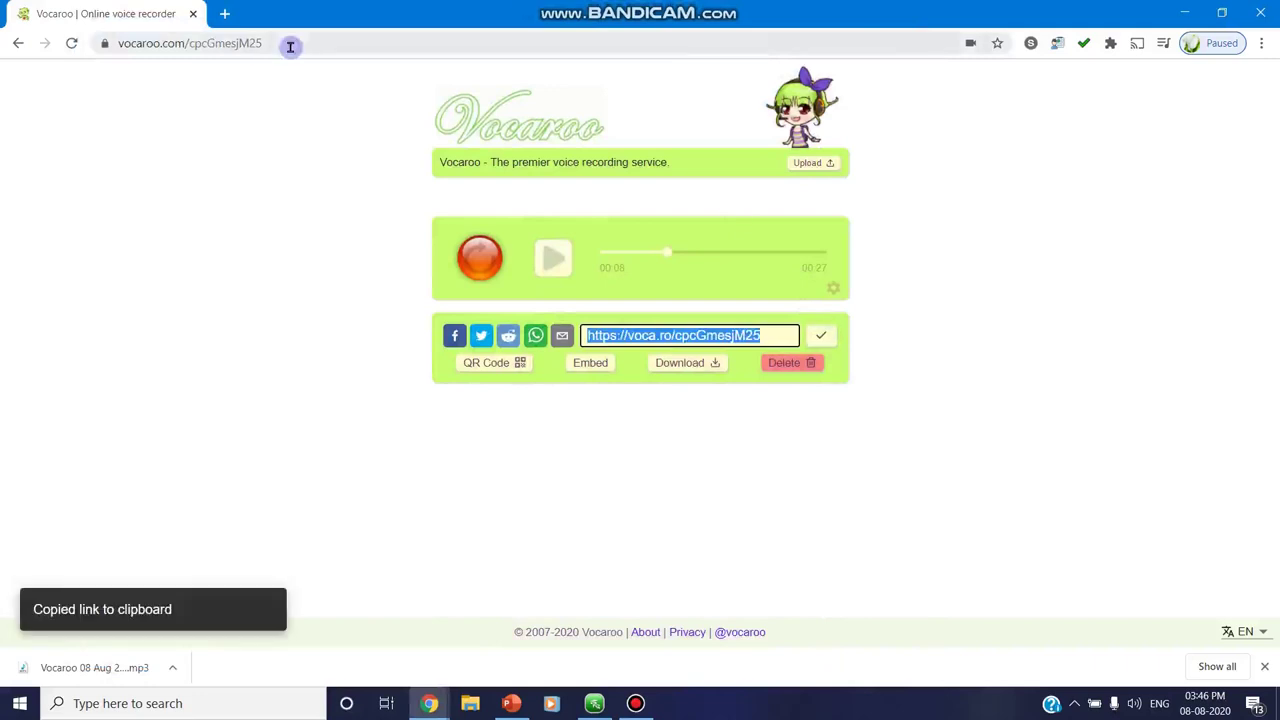
left_click(227, 14)
In the Classroom Demo class, draft the stream post 'look at the audio file attached'.
type("classroom.google.com")
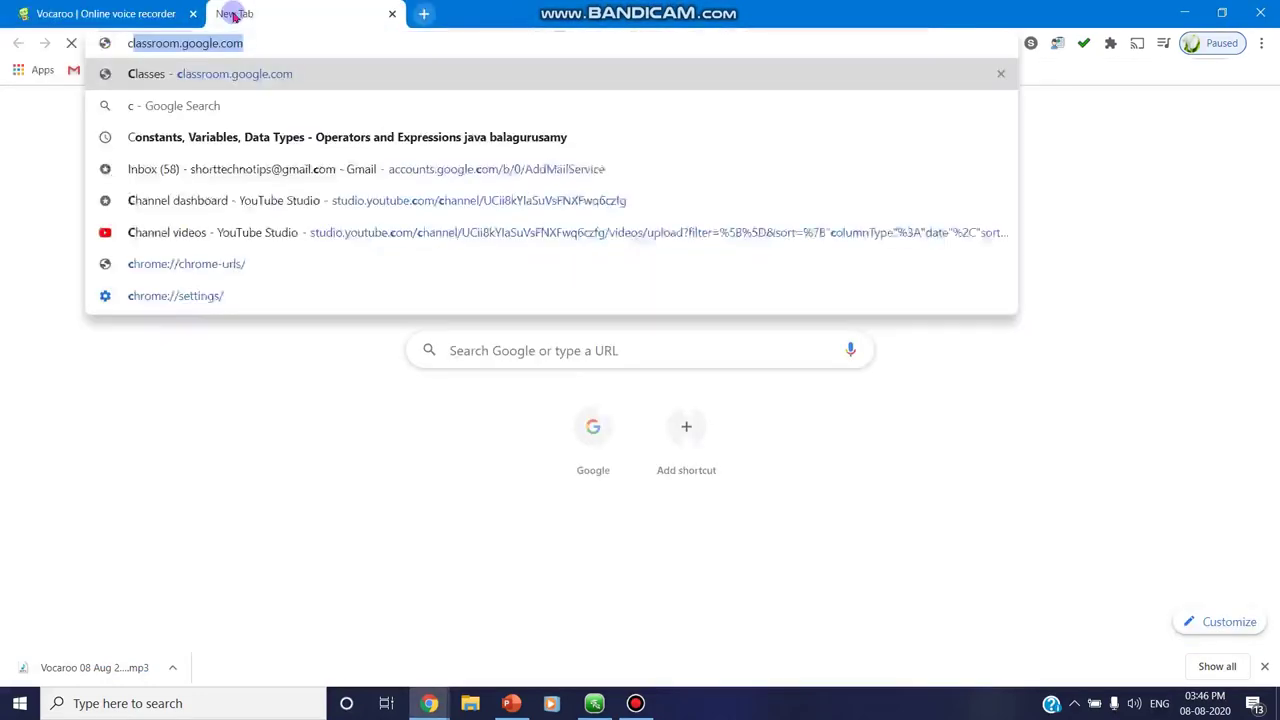
key("Return")
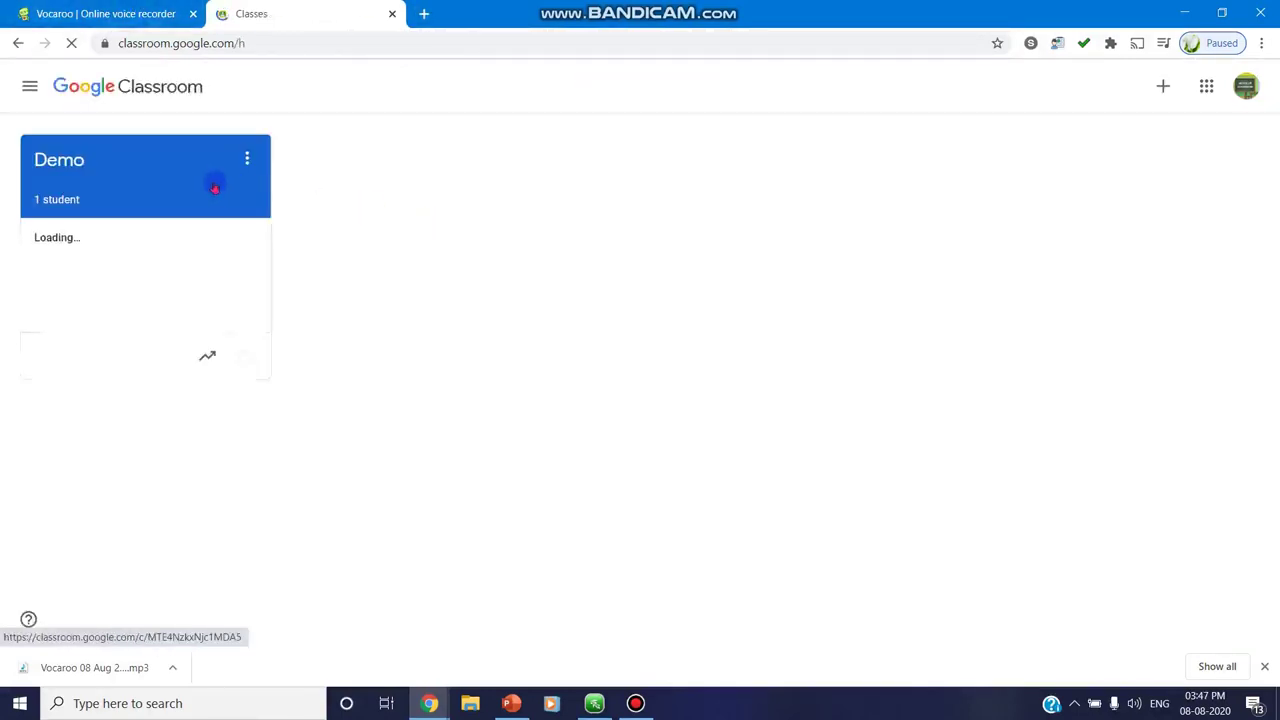
left_click(214, 182)
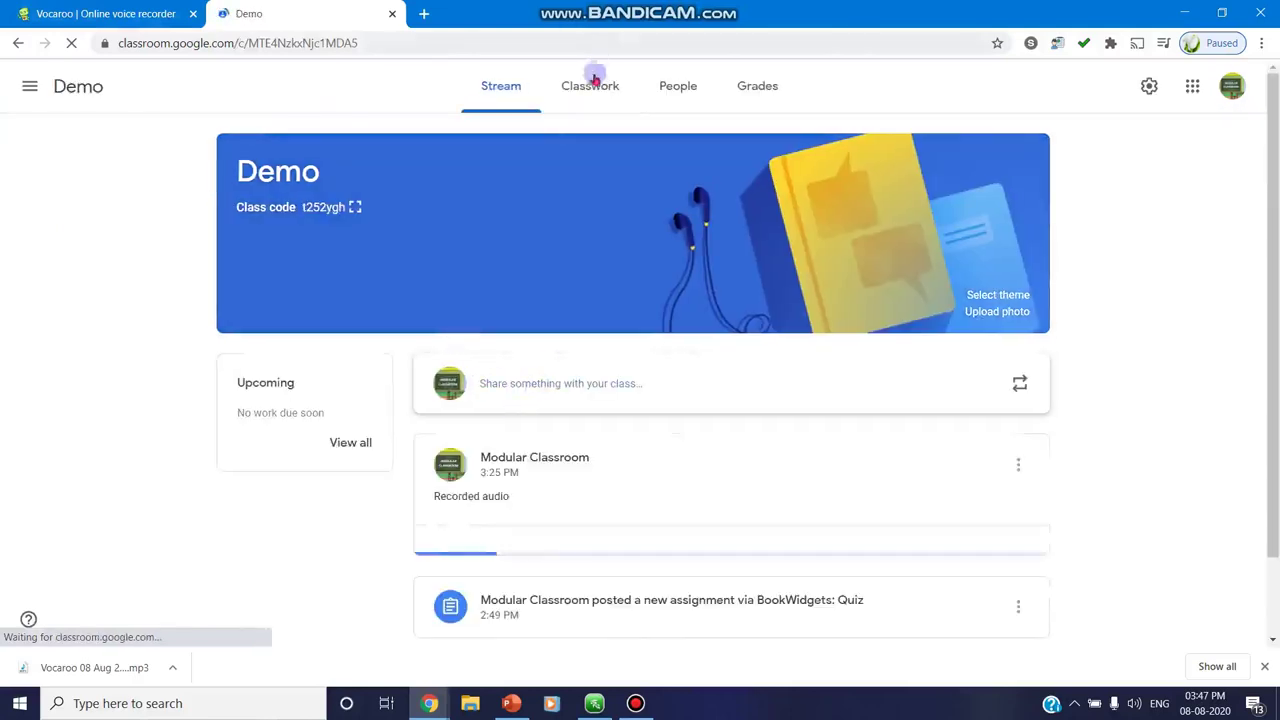
left_click(530, 385)
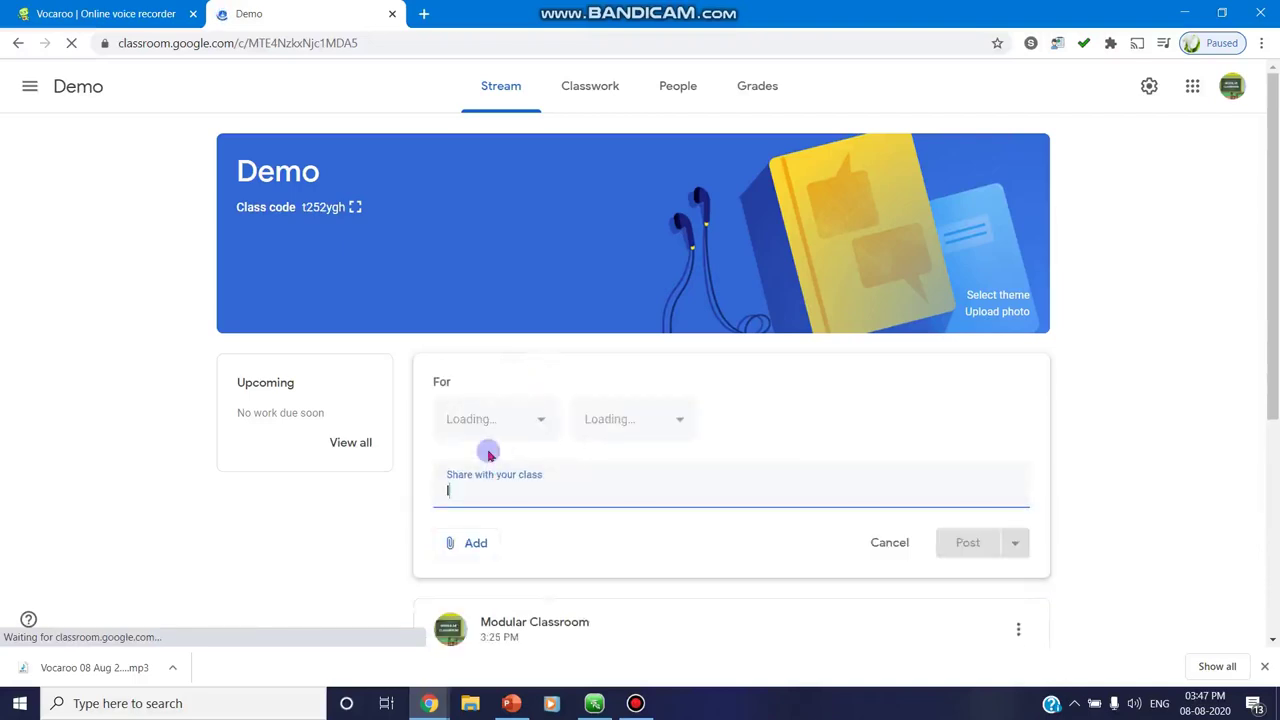
type("look at t")
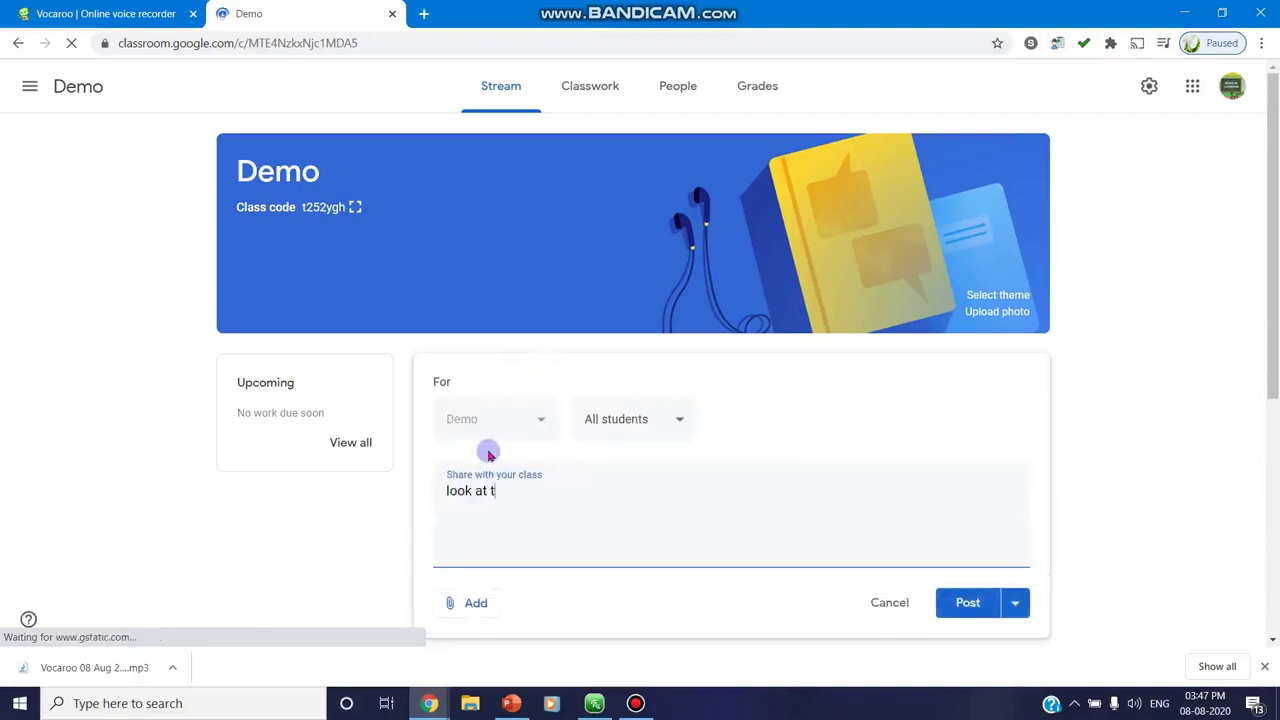
type("he audi")
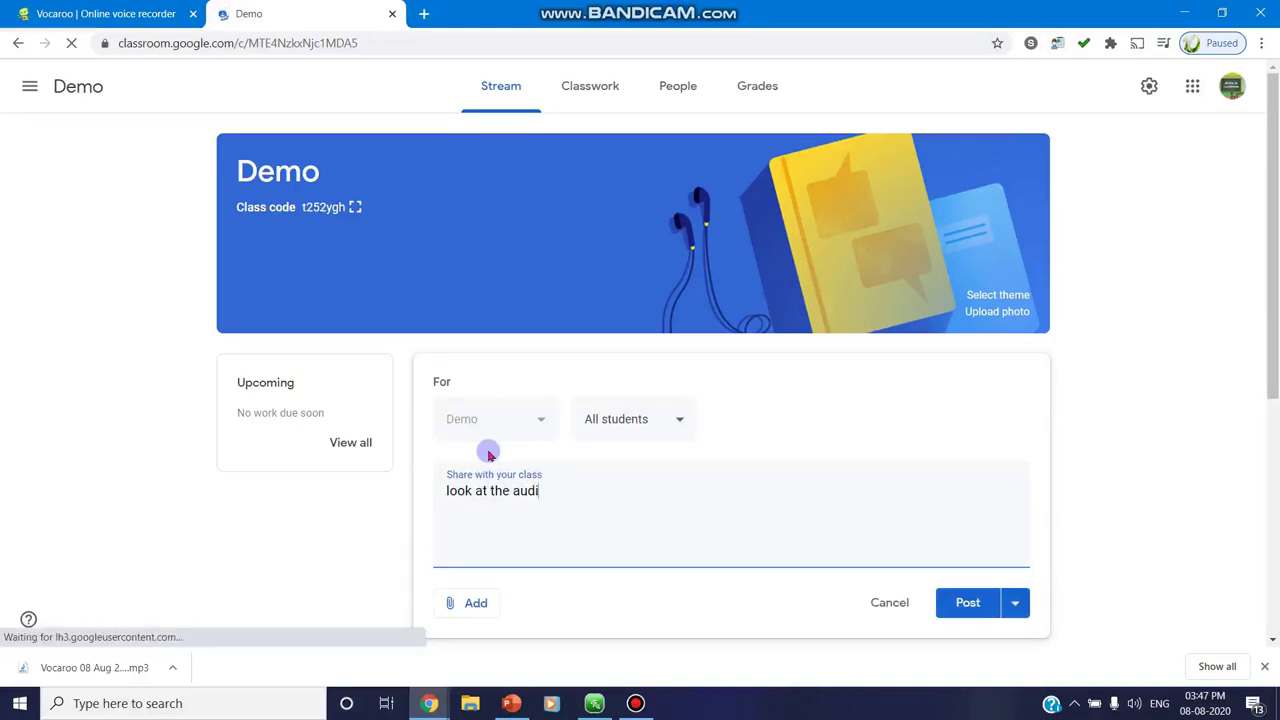
type("o file atta")
type("ched")
left_click(494, 604)
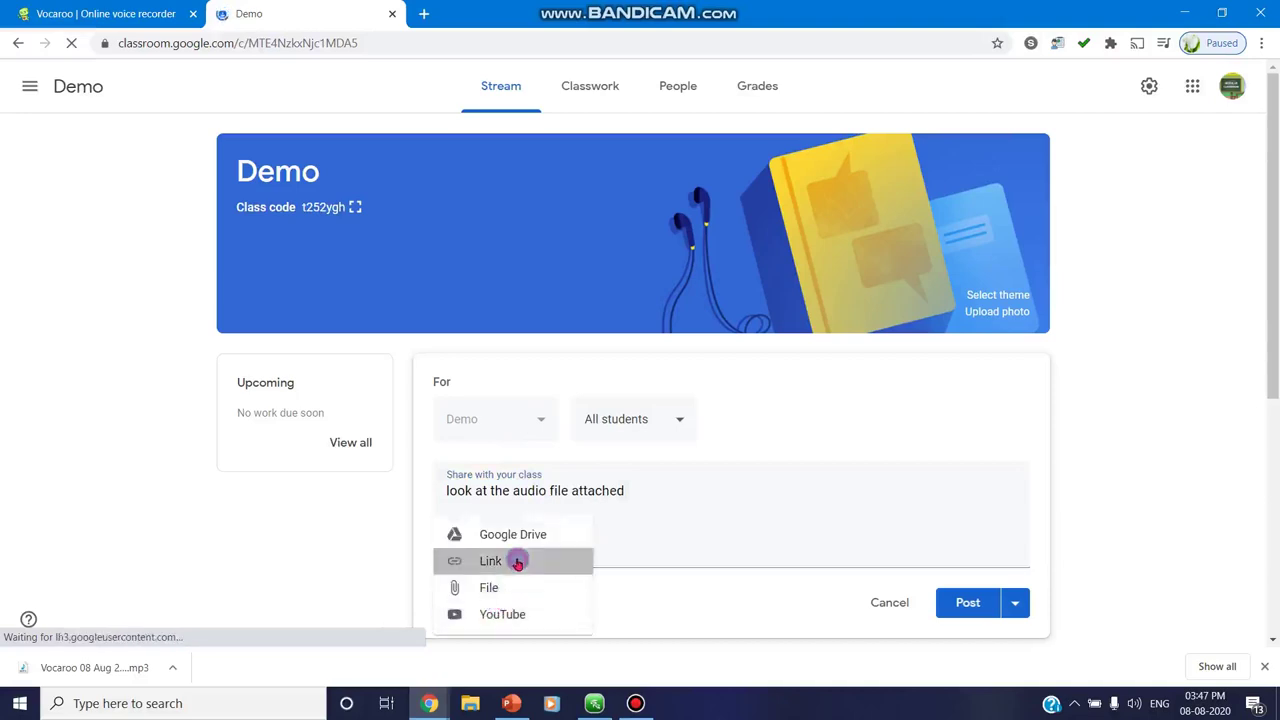
Attach the pasted Vocaroo link, post it to the Demo stream, and open it.
left_click(517, 563)
key("ctrl+v")
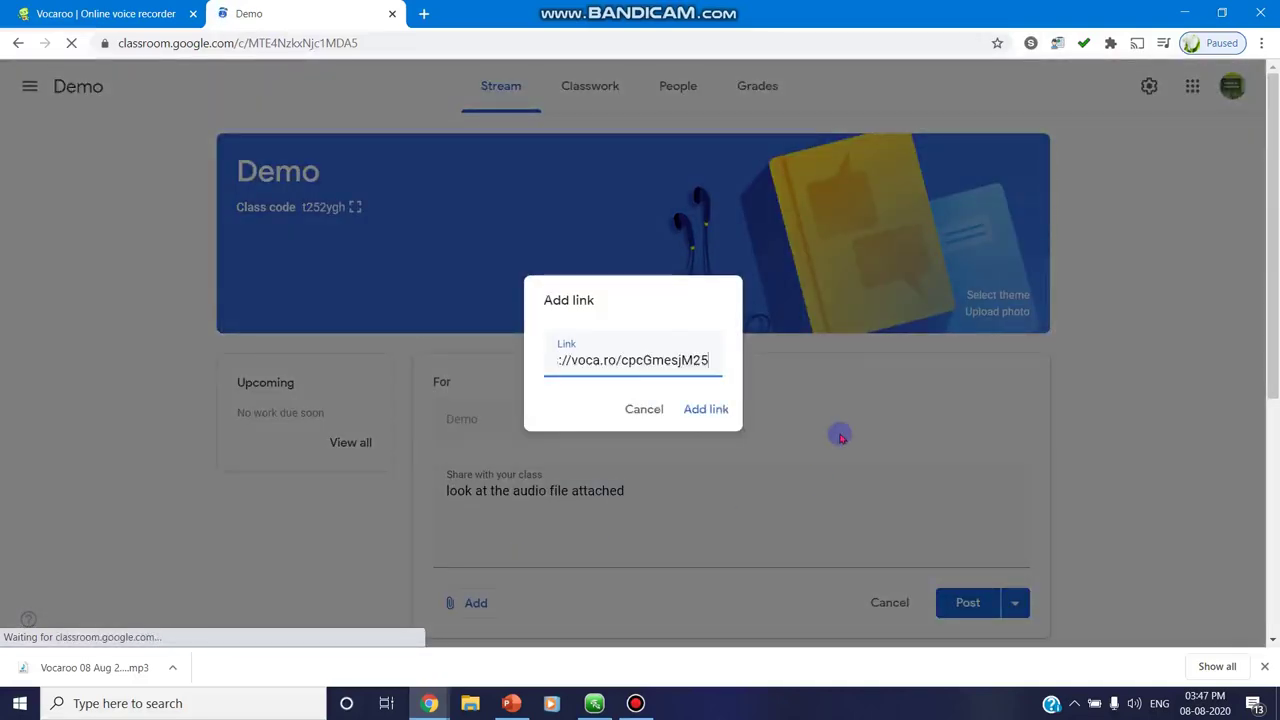
left_click(729, 410)
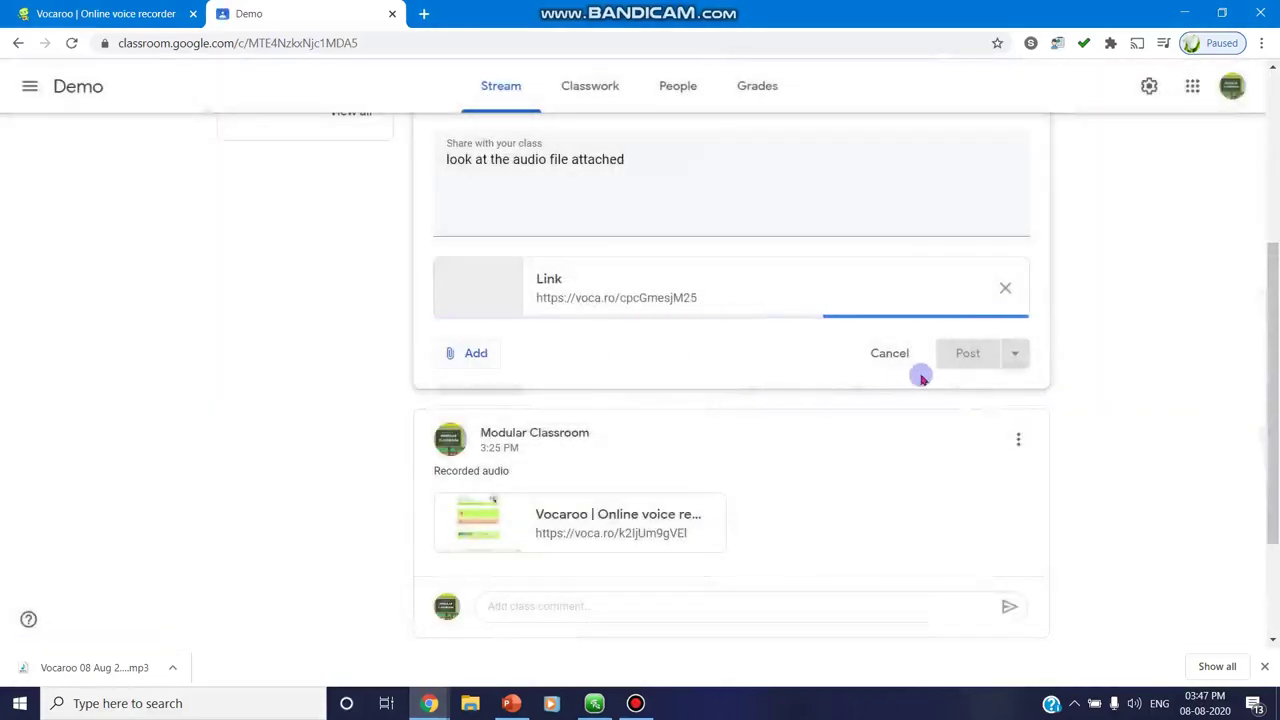
left_click(972, 353)
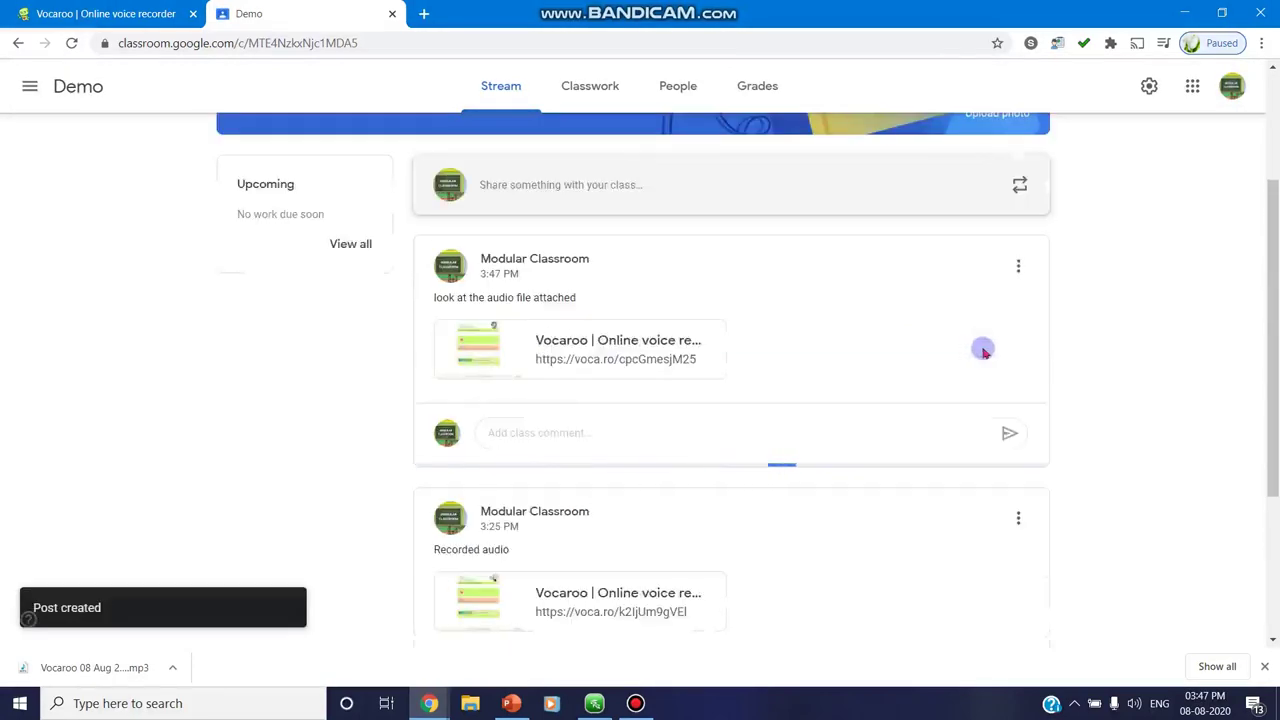
left_click(662, 342)
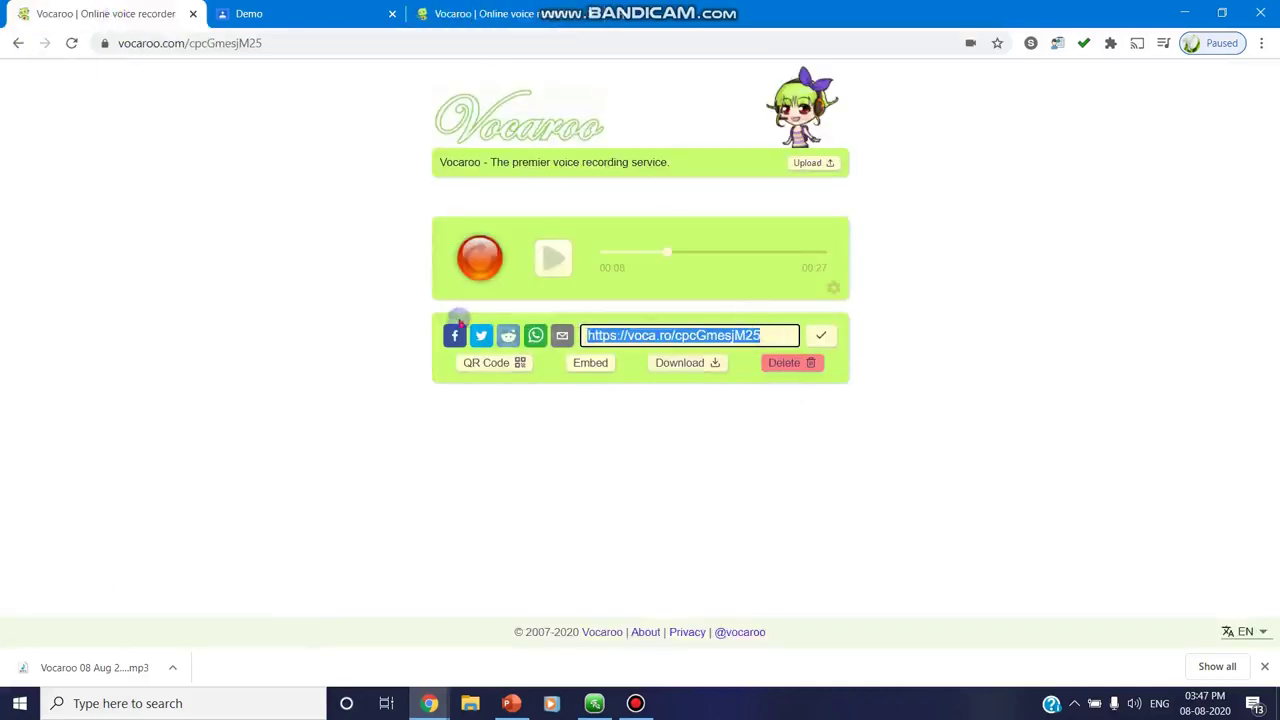
left_click(480, 366)
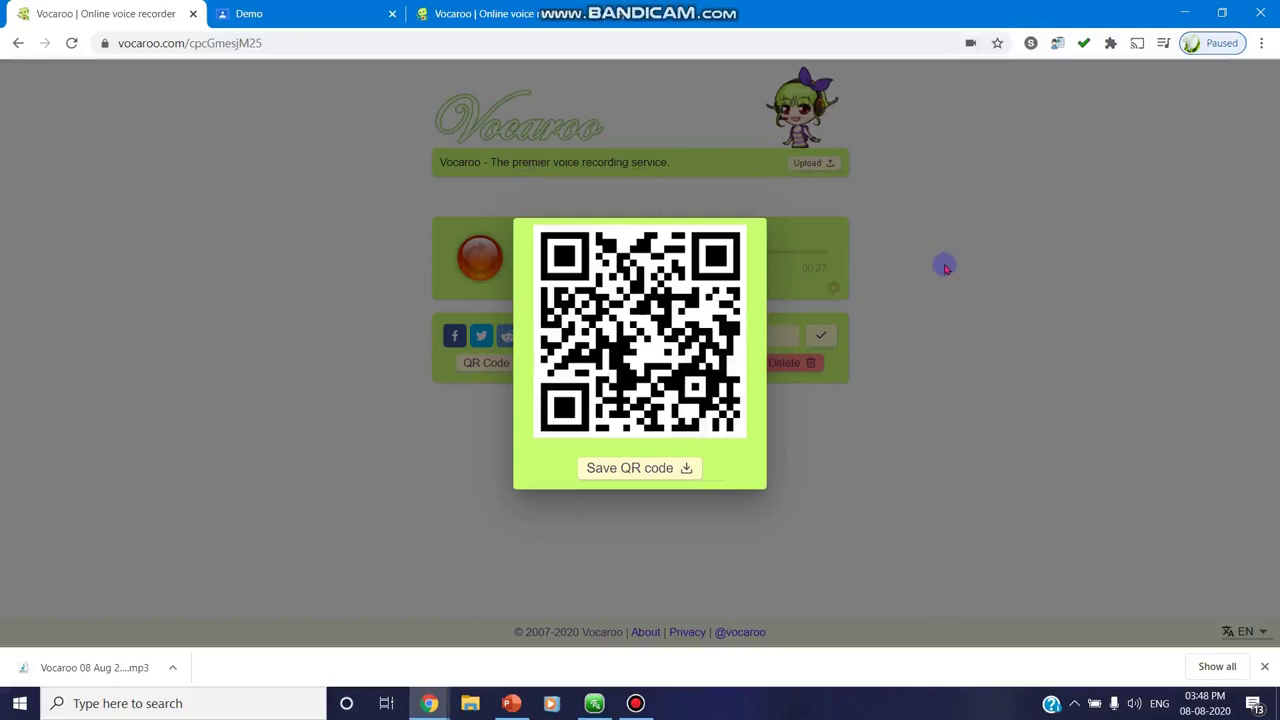
left_click(920, 468)
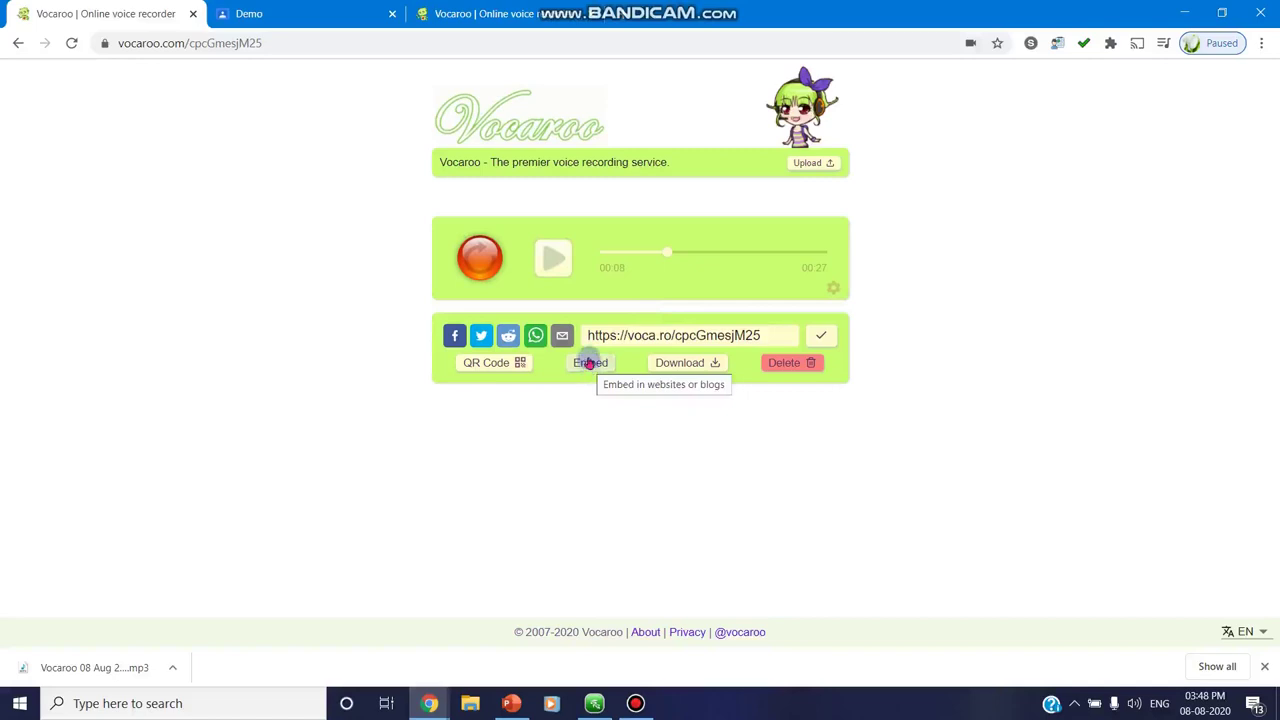
Download the recording as an MP3 and try the Delete option.
left_click(686, 363)
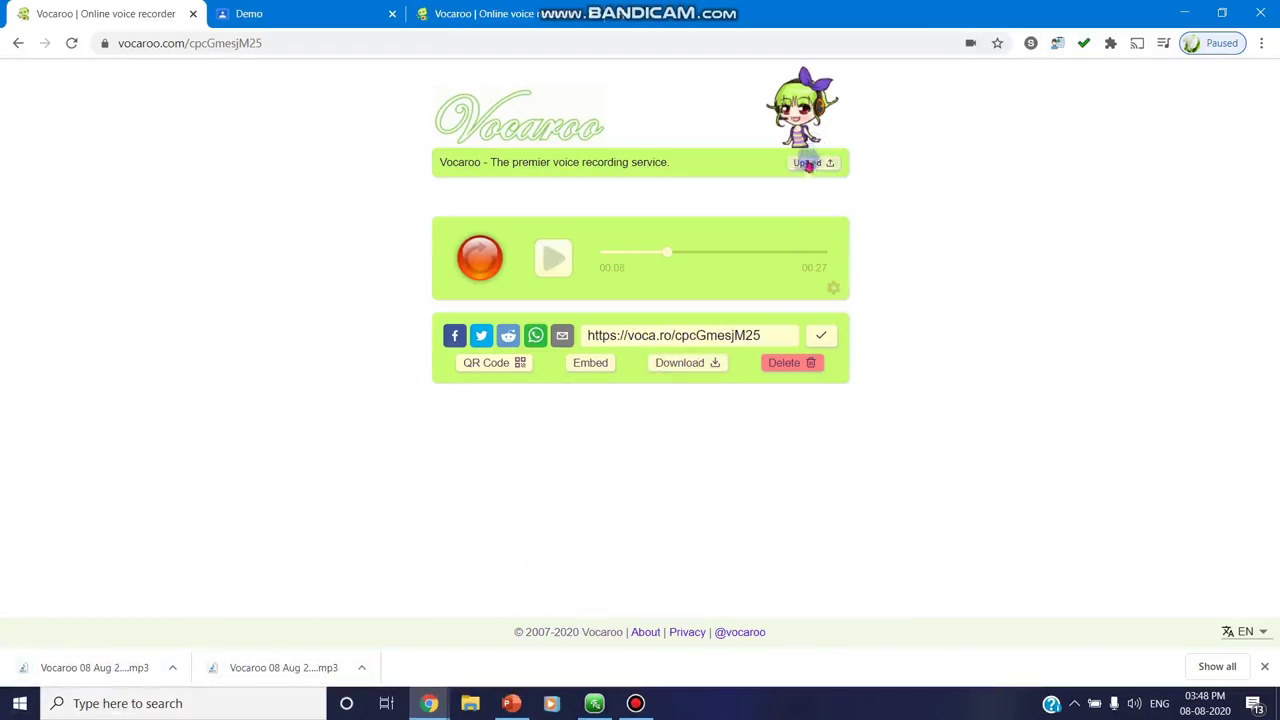
left_click(784, 361)
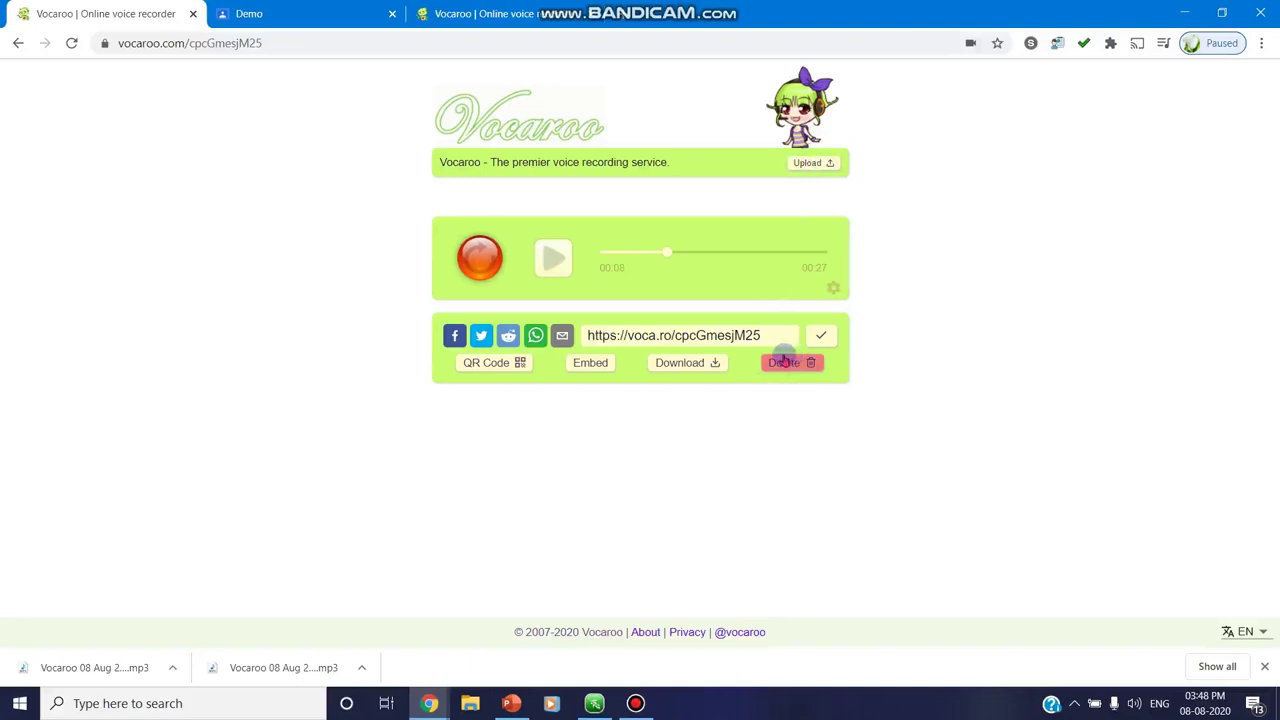